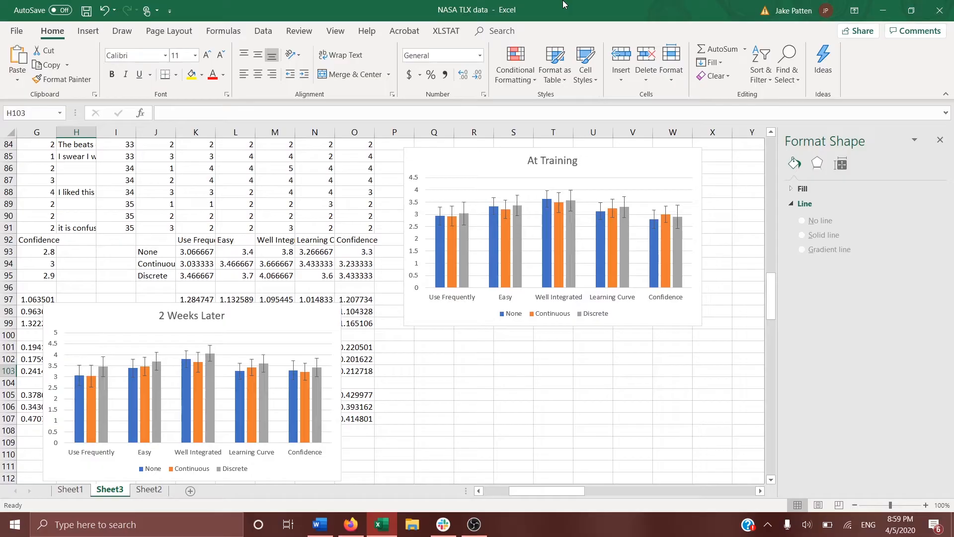
# Switch to Praat, bring up its Objects and Picture windows, and remove the existing sound ee from the object list.
pyautogui.press('super')
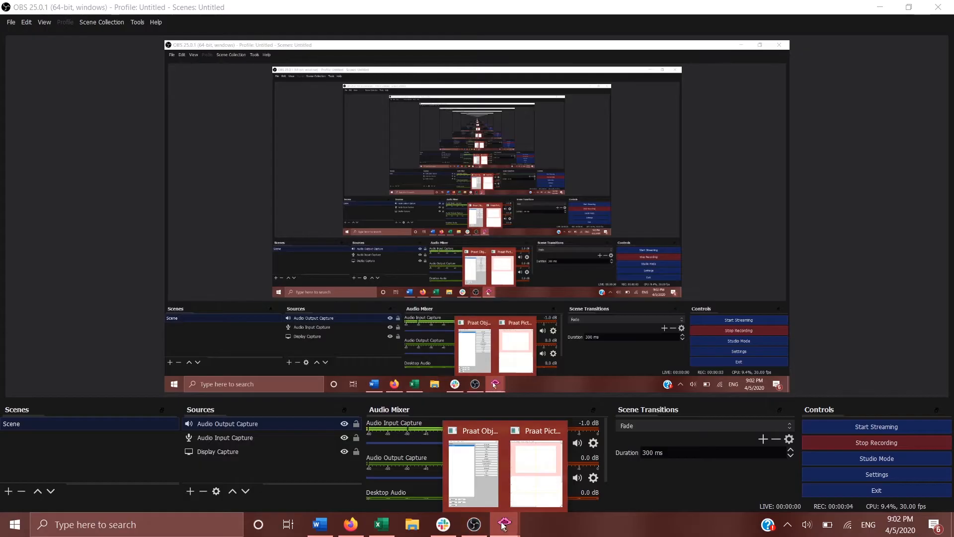
pyautogui.click(469, 492)
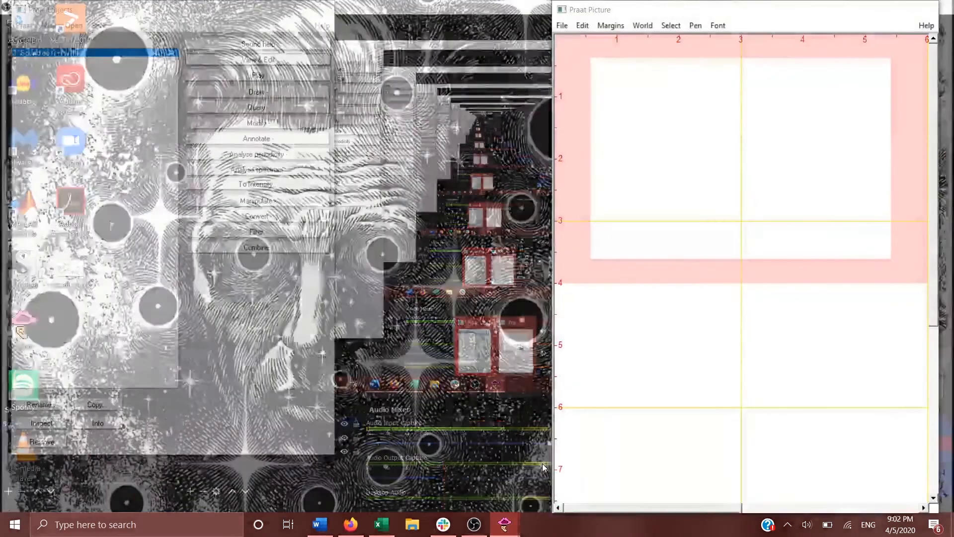
pyautogui.click(536, 472)
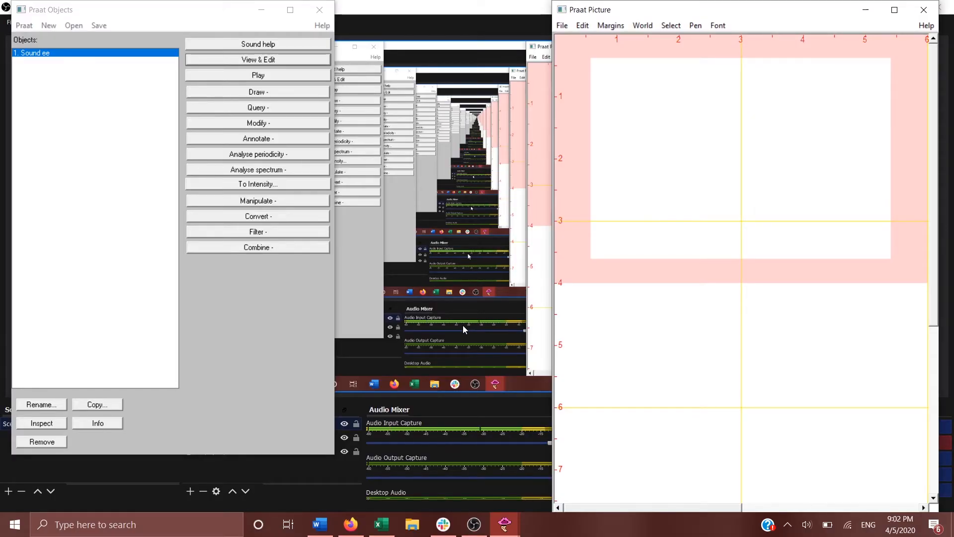
pyautogui.click(68, 53)
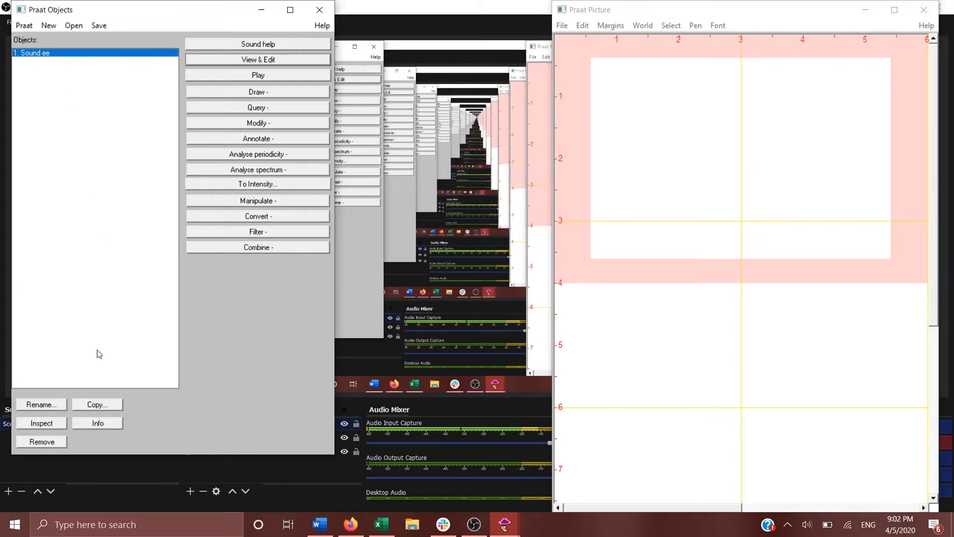
pyautogui.click(57, 440)
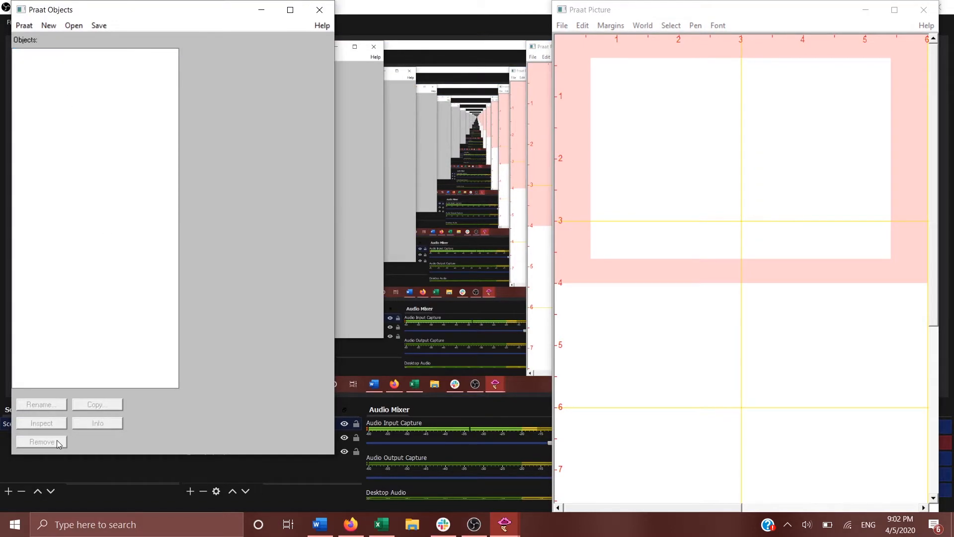
# Read the sound file ee from the 375 Spring 2020 folder into the object list and play it.
pyautogui.click(77, 24)
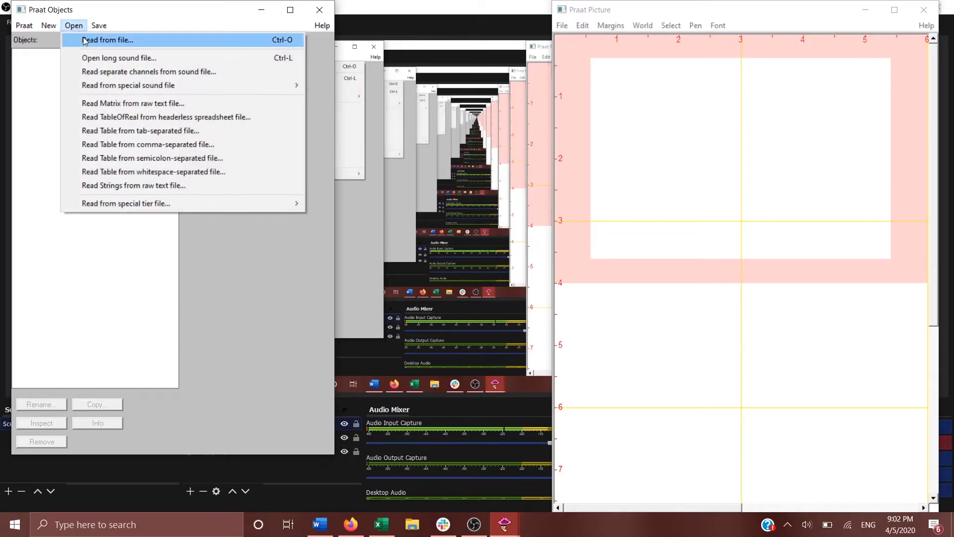
pyautogui.click(86, 42)
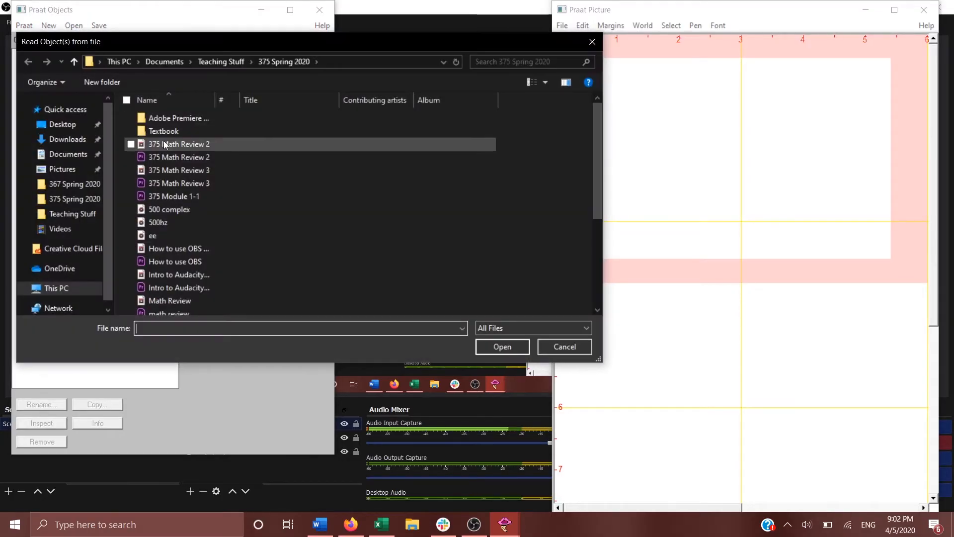
pyautogui.click(163, 233)
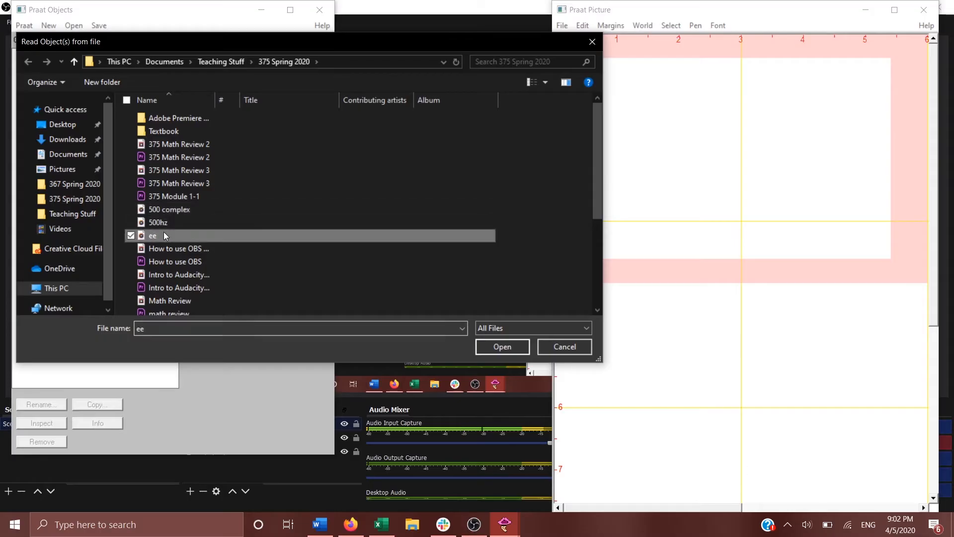
pyautogui.click(510, 346)
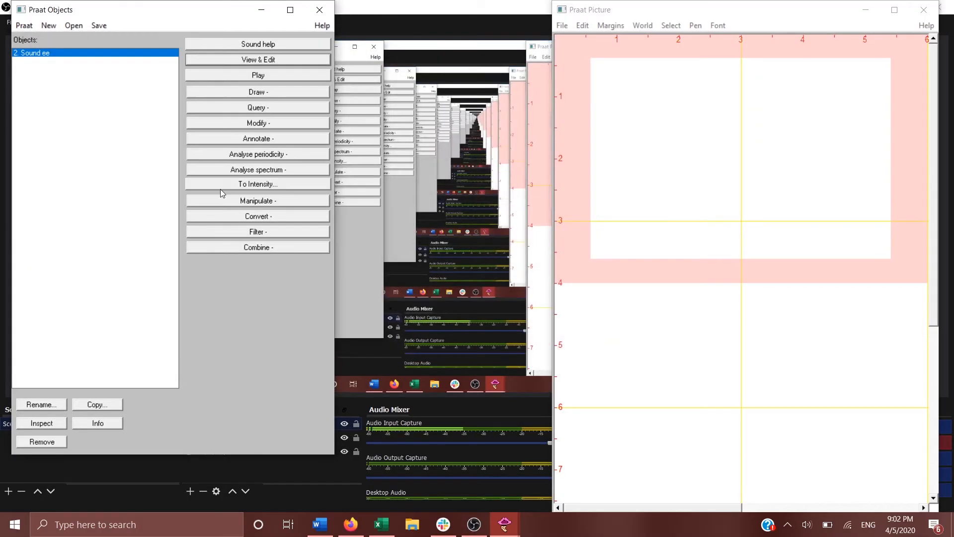
pyautogui.click(247, 73)
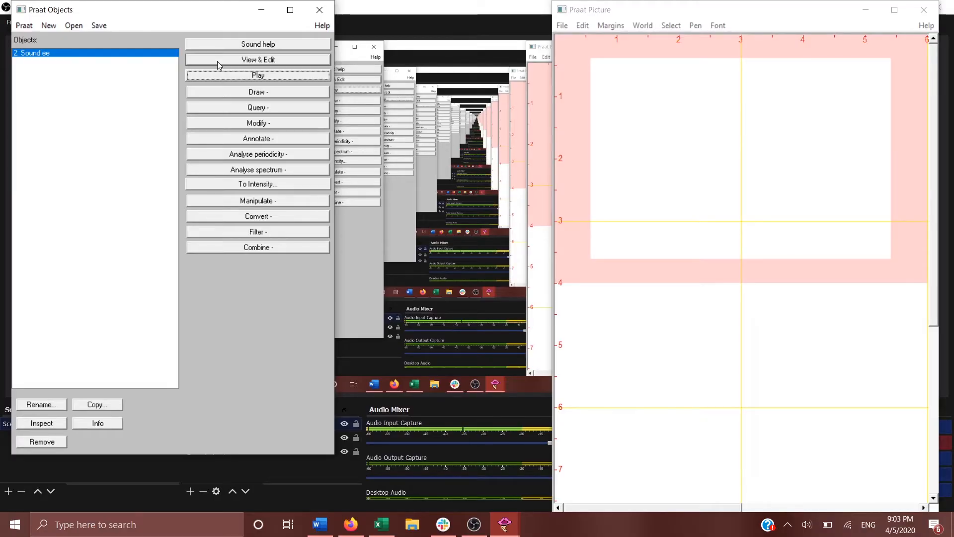
# Open sound ee in the sound editor, move the editor clear of the object list, and select about 0.58 s of the waveform's middle.
pyautogui.click(219, 63)
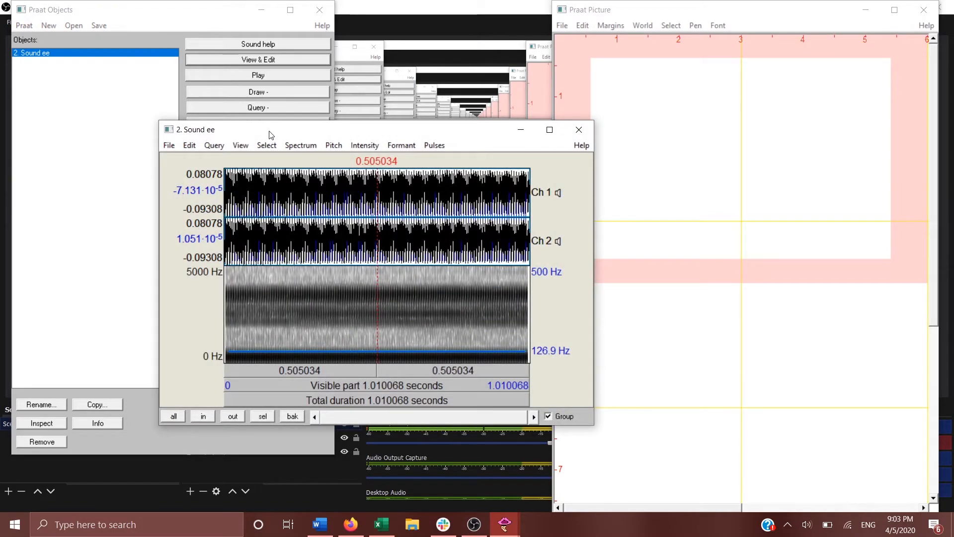
pyautogui.moveTo(271, 130); pyautogui.dragTo(499, 51)
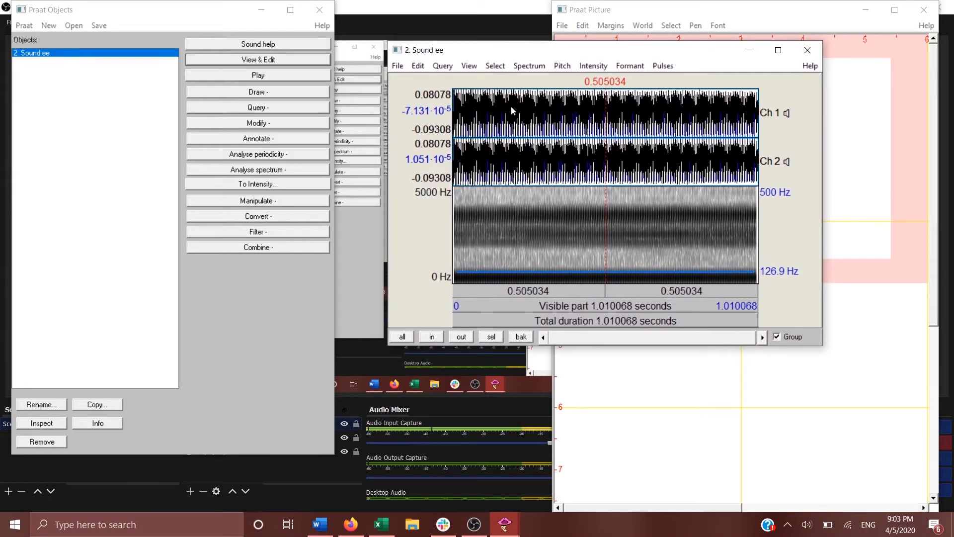
pyautogui.moveTo(493, 99); pyautogui.dragTo(669, 102)
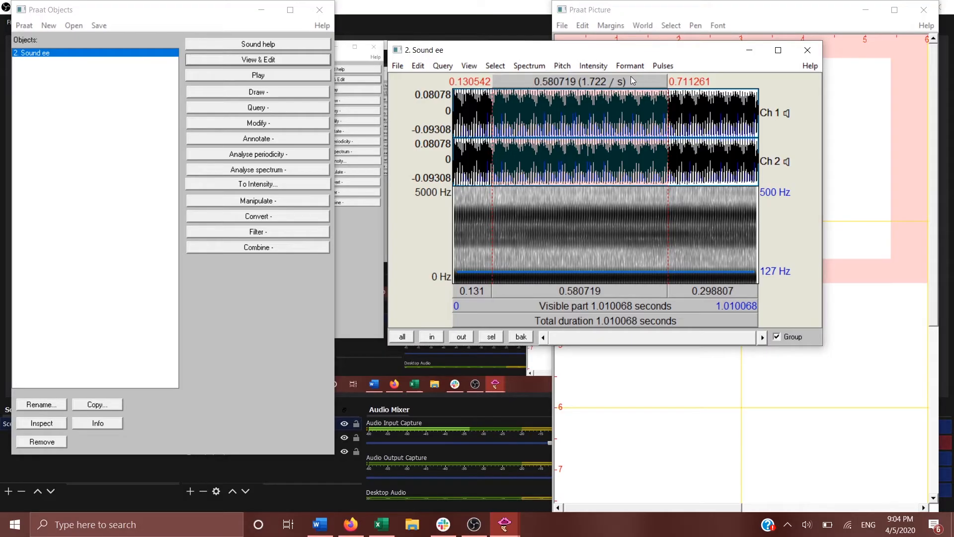
# Generate a voice report for the selected portion of ee and read through its pitch, jitter, shimmer and harmonicity measures.
pyautogui.click(664, 67)
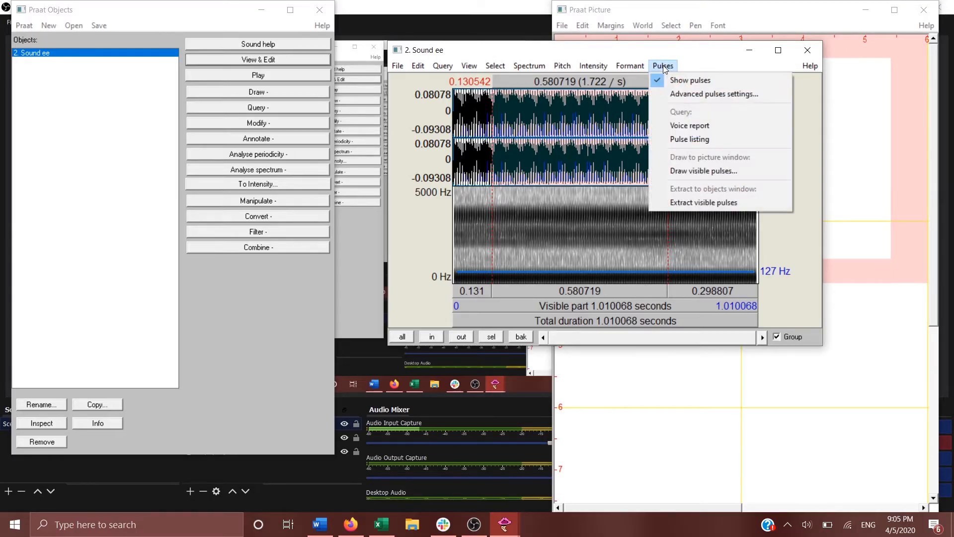
pyautogui.click(676, 126)
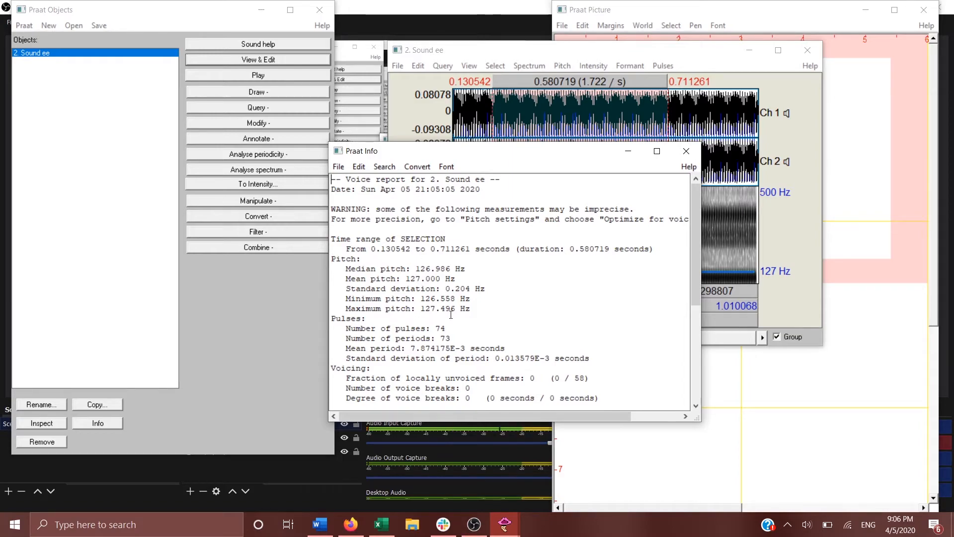
pyautogui.click(495, 334)
pyautogui.scroll(-3, 637, 316)
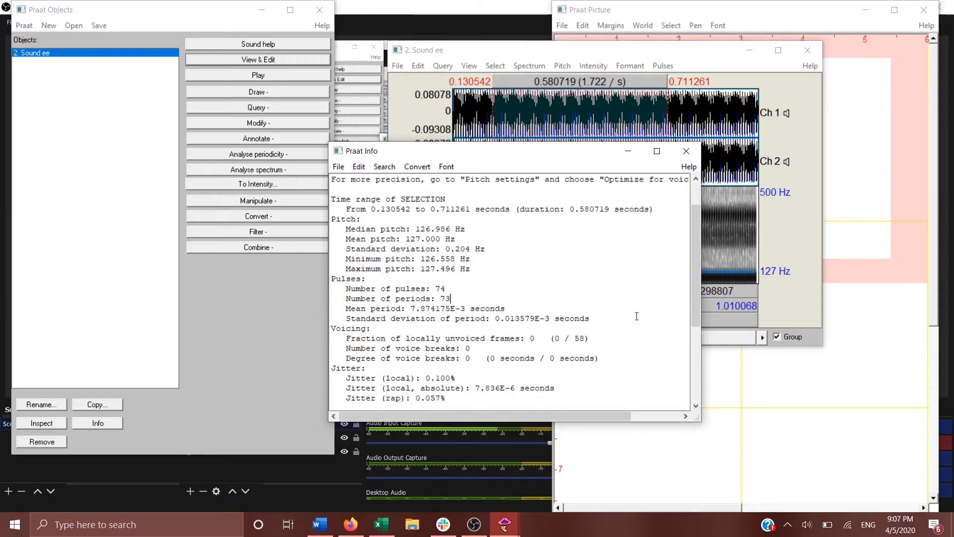
pyautogui.scroll(-3, 636, 316)
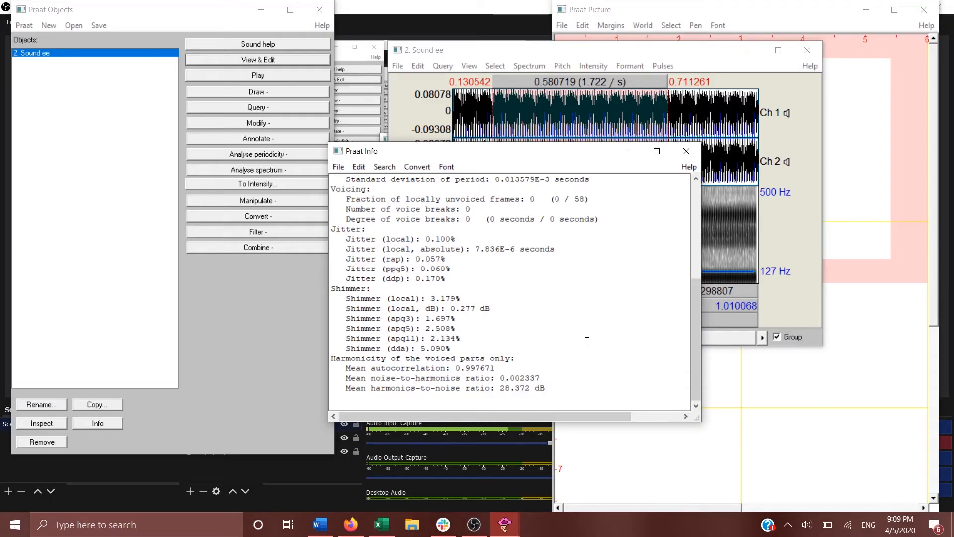
# Consult the Voice 3. Shimmer manual page in Firefox, then return to Praat and close the voice report and sound editor.
pyautogui.click(350, 525)
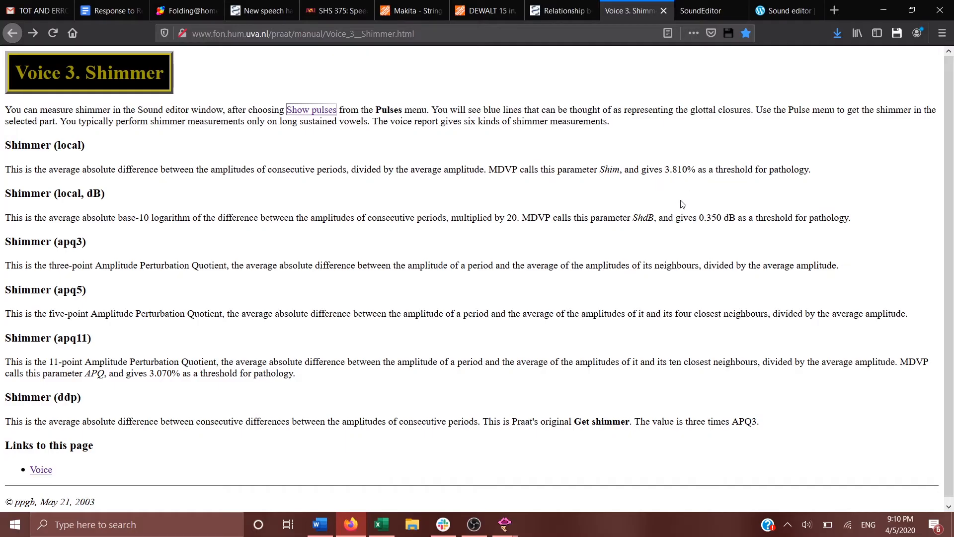
pyautogui.click(504, 524)
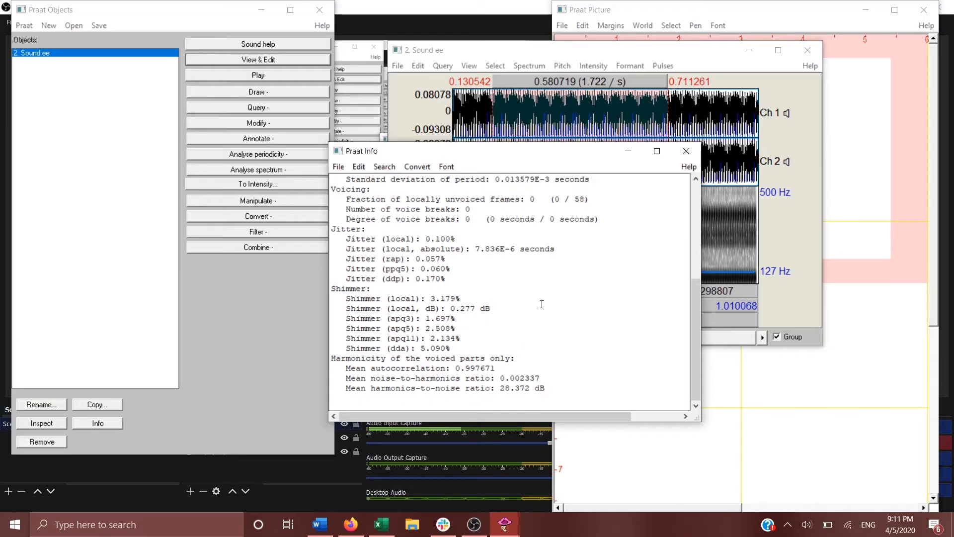
pyautogui.click(686, 150)
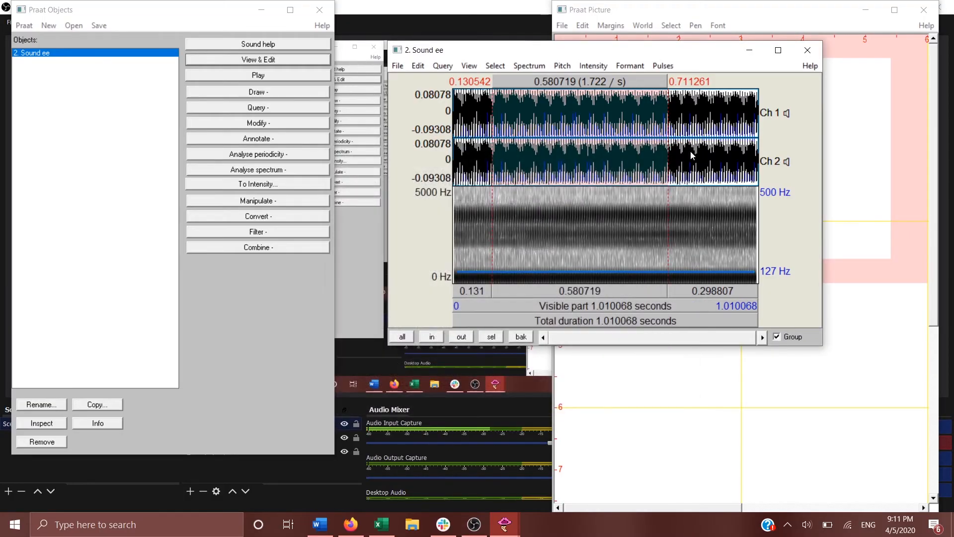
pyautogui.click(809, 51)
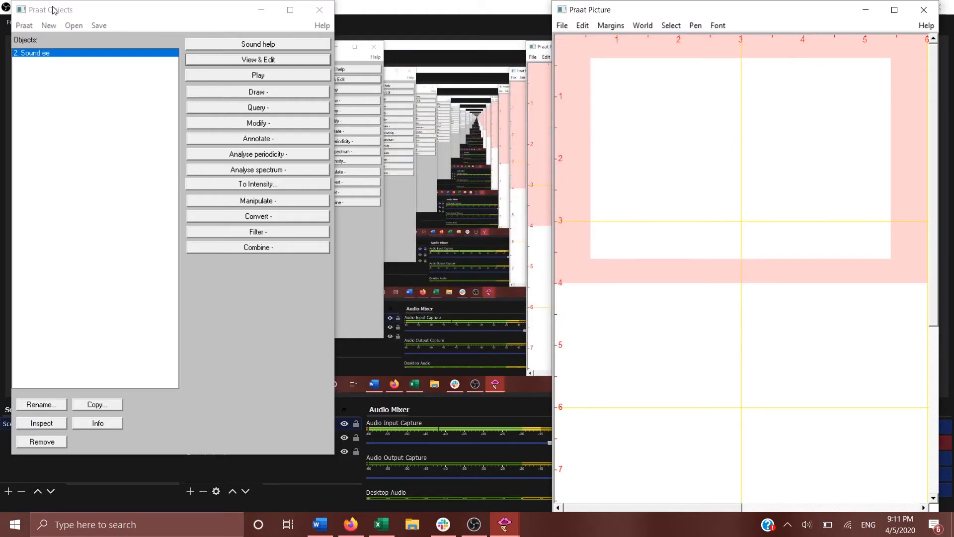
# Read the sound file Sound1-6-3 from the 375 Spring 2020 folder into the object list and play it.
pyautogui.click(68, 26)
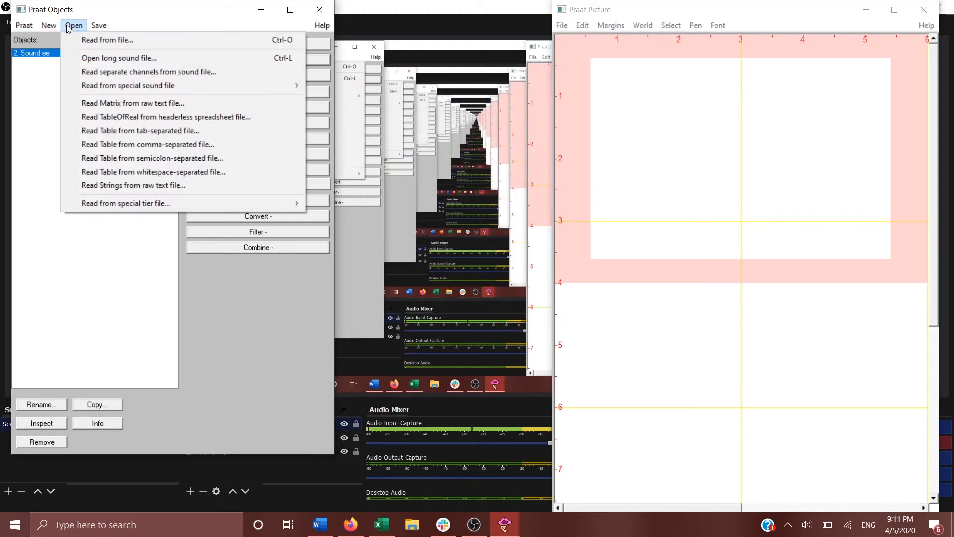
pyautogui.click(85, 40)
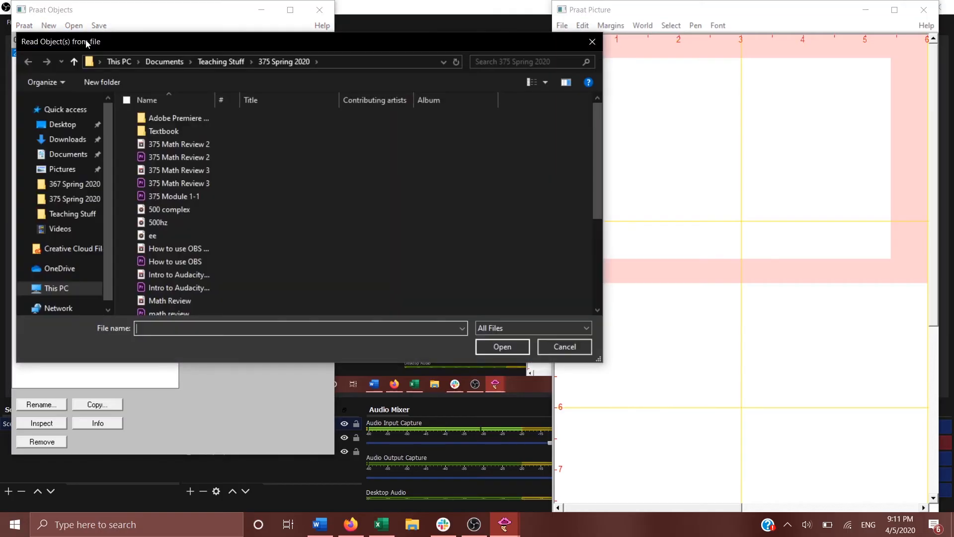
pyautogui.scroll(-4, 198, 202)
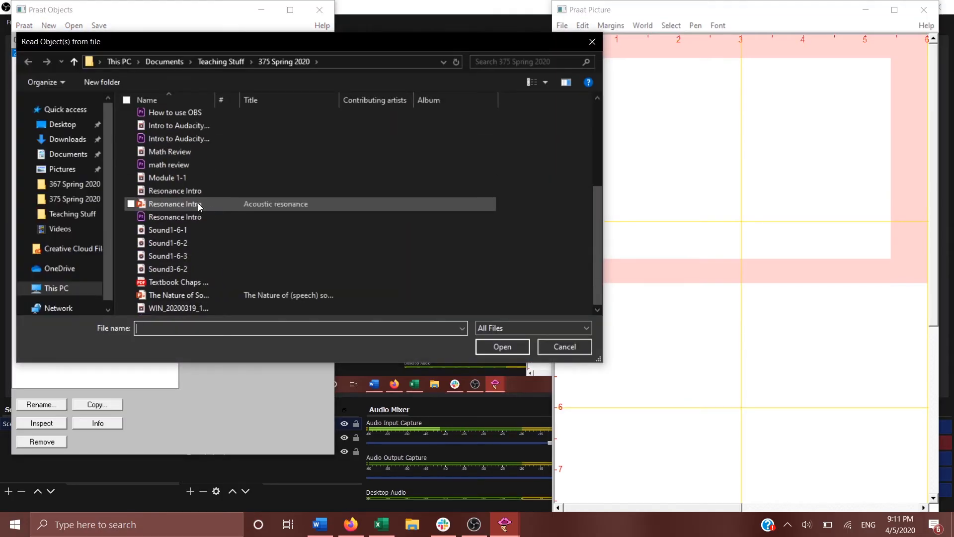
pyautogui.click(191, 255)
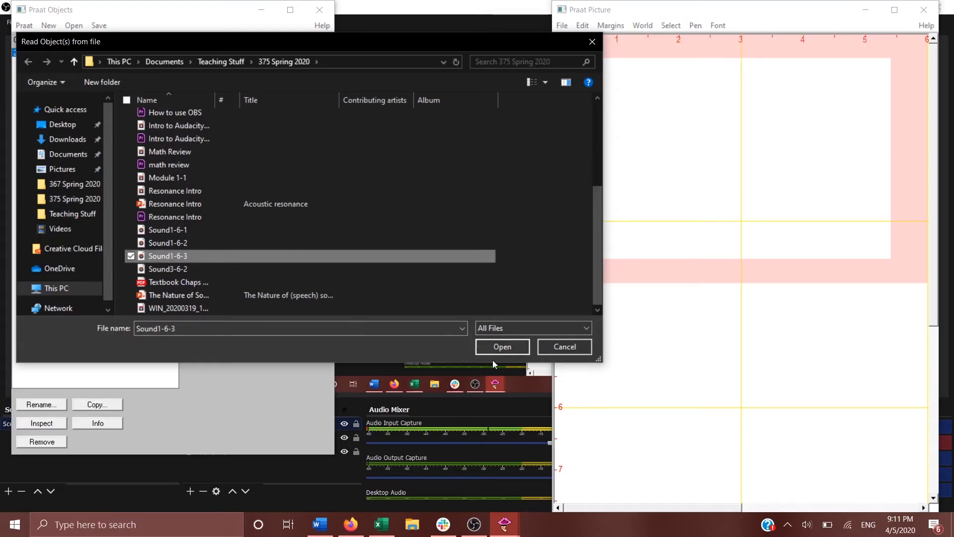
pyautogui.click(505, 347)
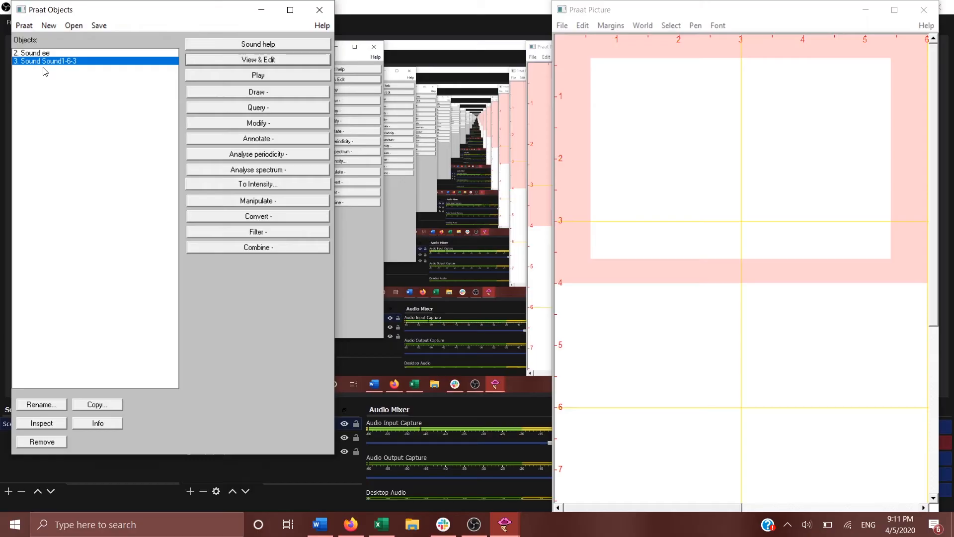
pyautogui.click(233, 75)
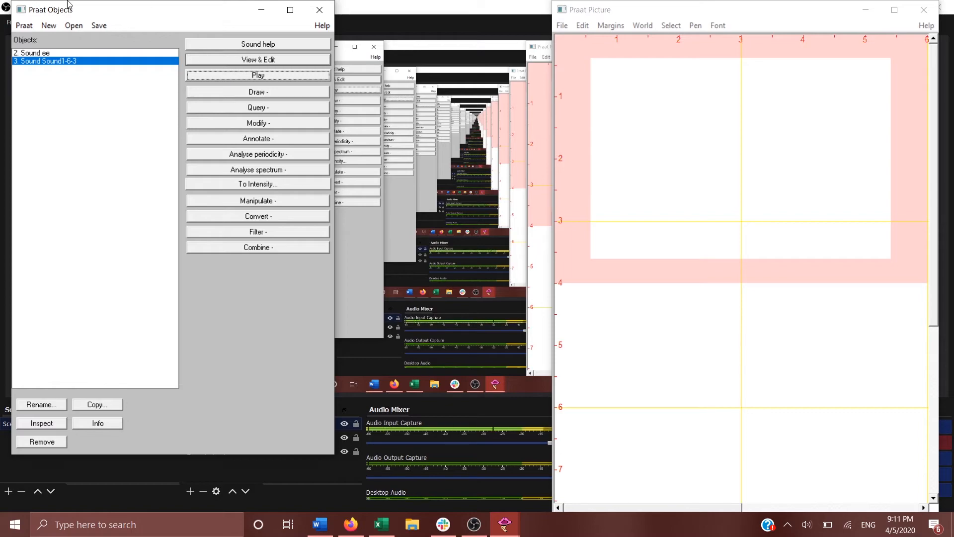
# Read the sound file Sound3-6-2 from the 375 Spring 2020 folder into the object list.
pyautogui.click(22, 26)
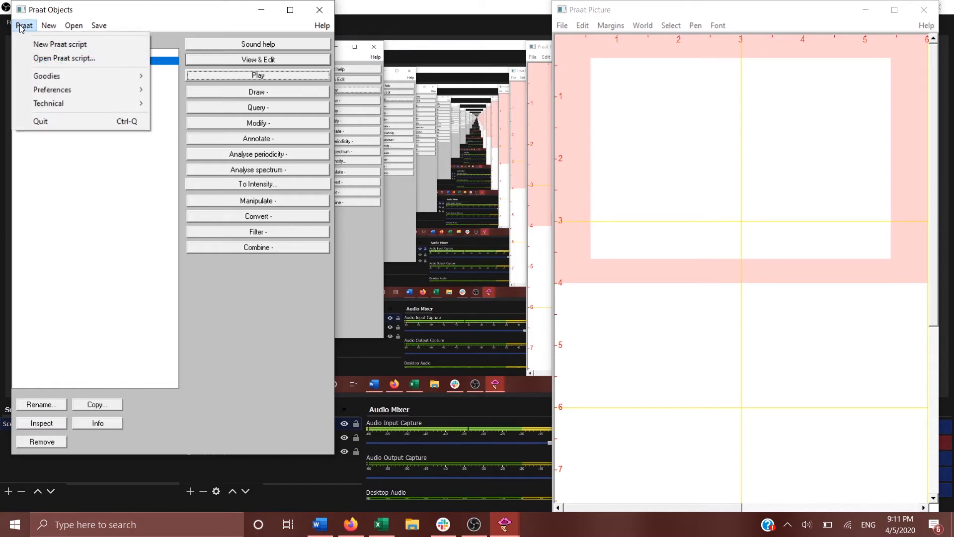
pyautogui.moveTo(73, 26)
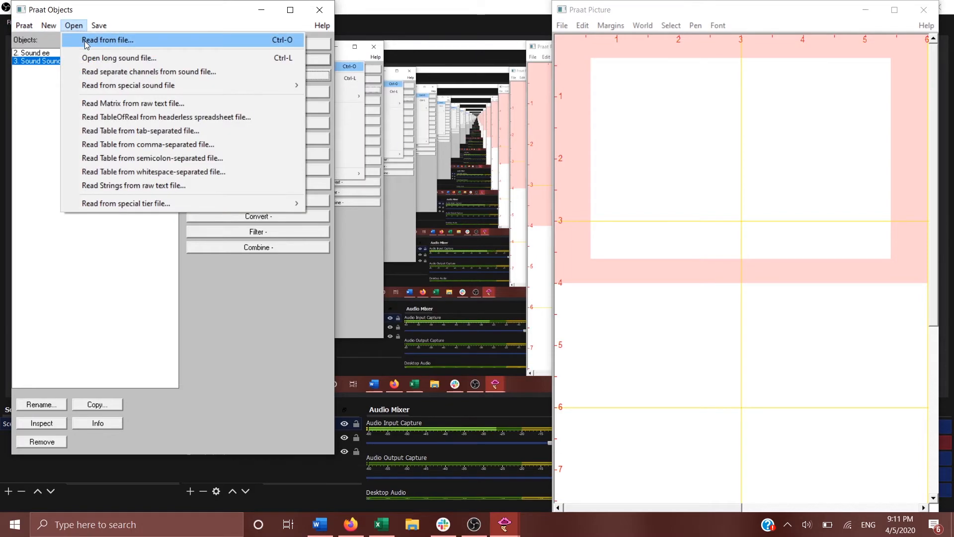
pyautogui.click(85, 42)
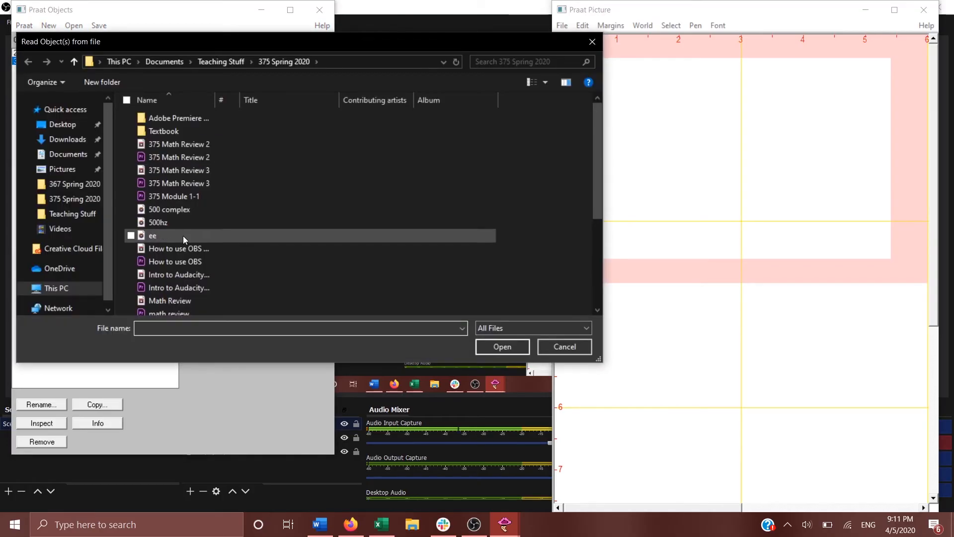
pyautogui.scroll(-4, 187, 255)
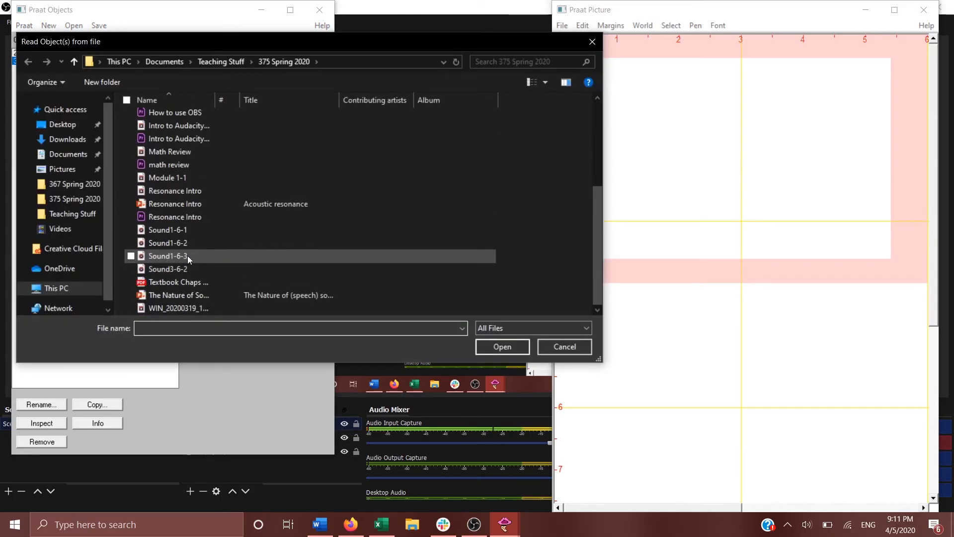
pyautogui.click(190, 268)
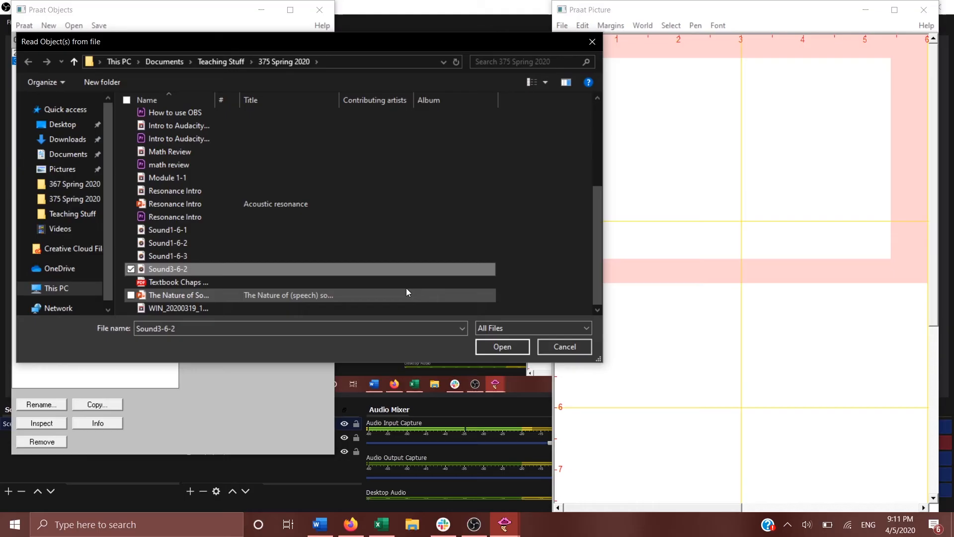
pyautogui.click(501, 351)
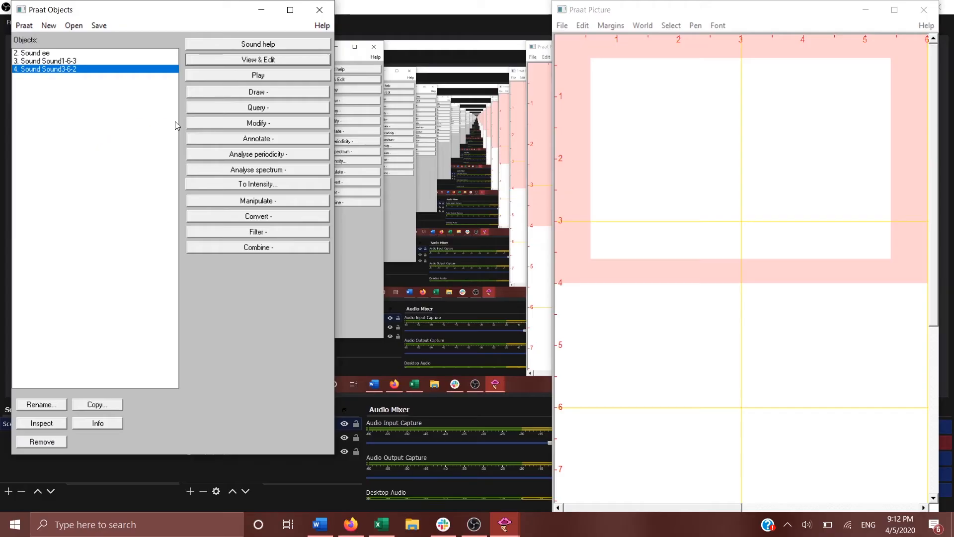
# Open Sound3-6-2 in the sound editor and play the whole recording.
pyautogui.click(247, 64)
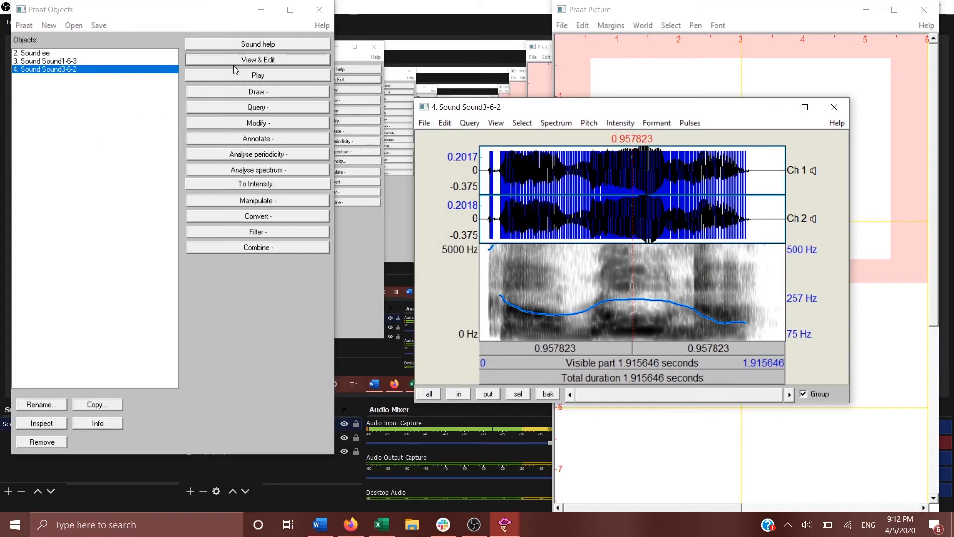
pyautogui.click(222, 76)
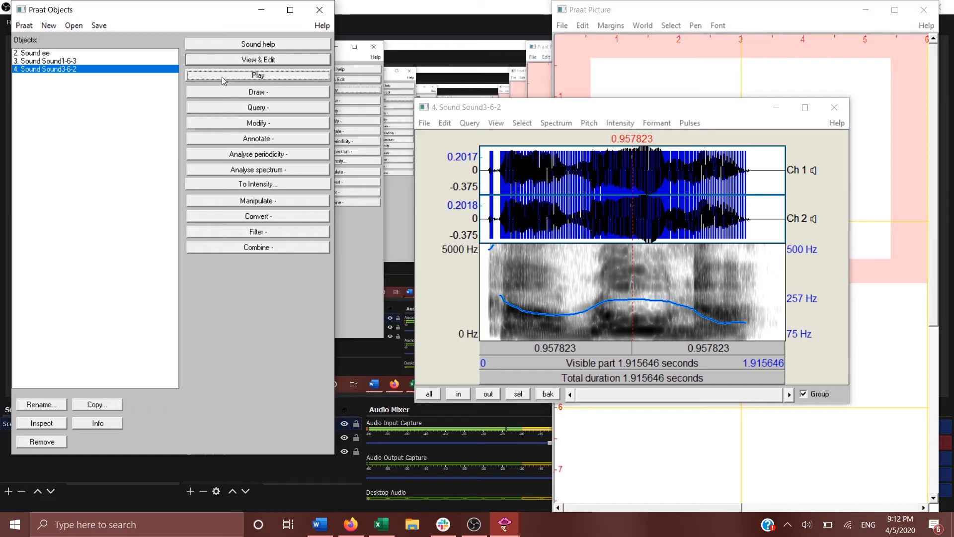
# Move the Sound3-6-2 editor window nearer the object list and play the recording again two times.
pyautogui.click(557, 107)
pyautogui.moveTo(557, 107); pyautogui.dragTo(532, 68)
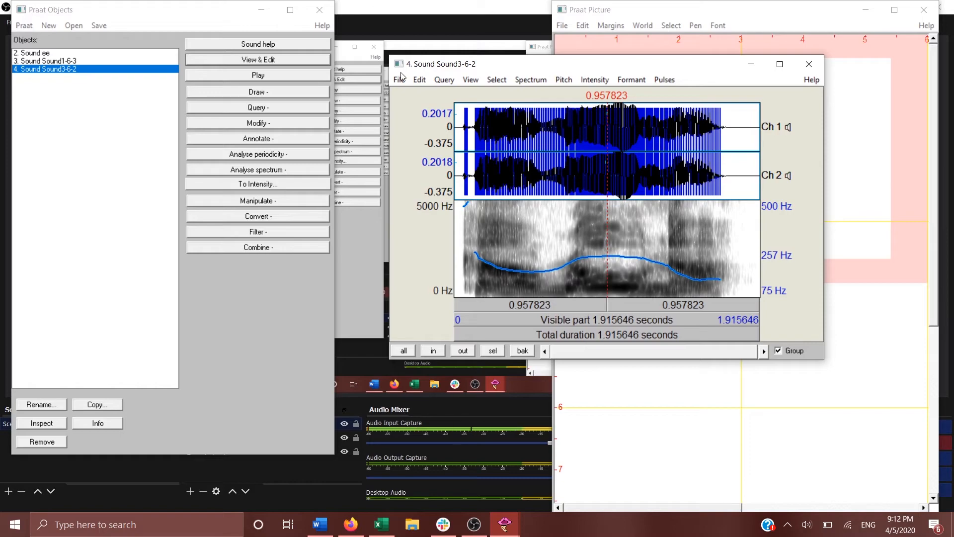
pyautogui.click(270, 77)
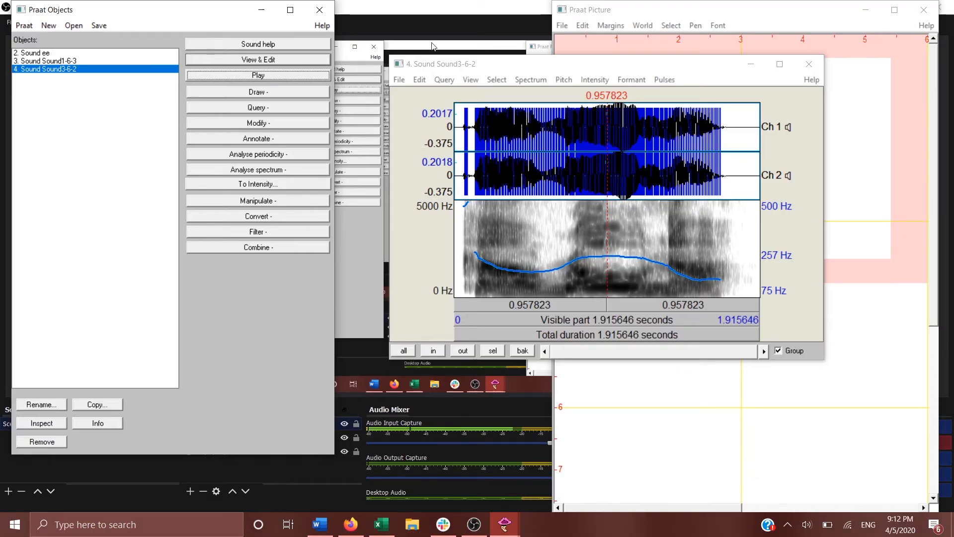
pyautogui.click(227, 76)
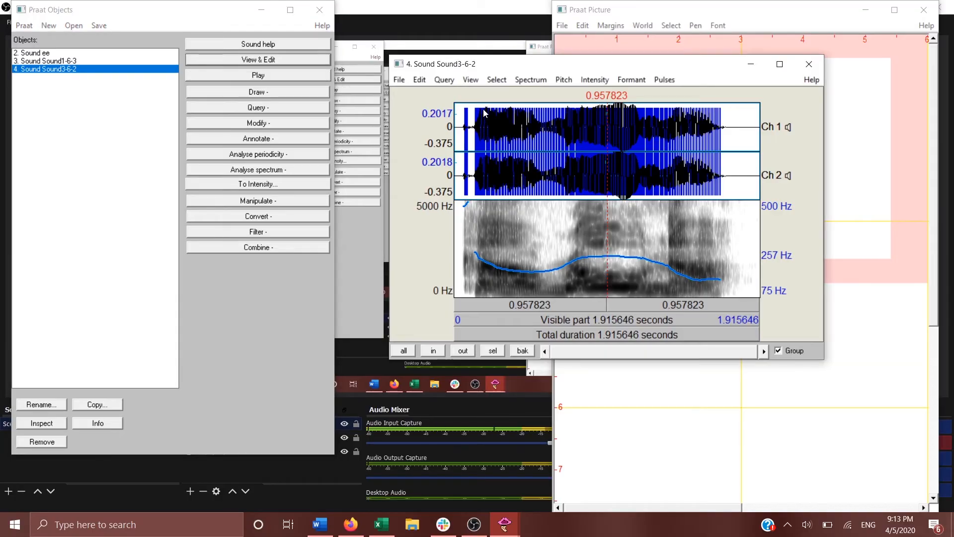
# Select the first voiced stretch of Sound3-6-2, from about 0.162 to 0.493 s, and review its voice report, closing it when done.
pyautogui.moveTo(483, 113); pyautogui.dragTo(518, 118)
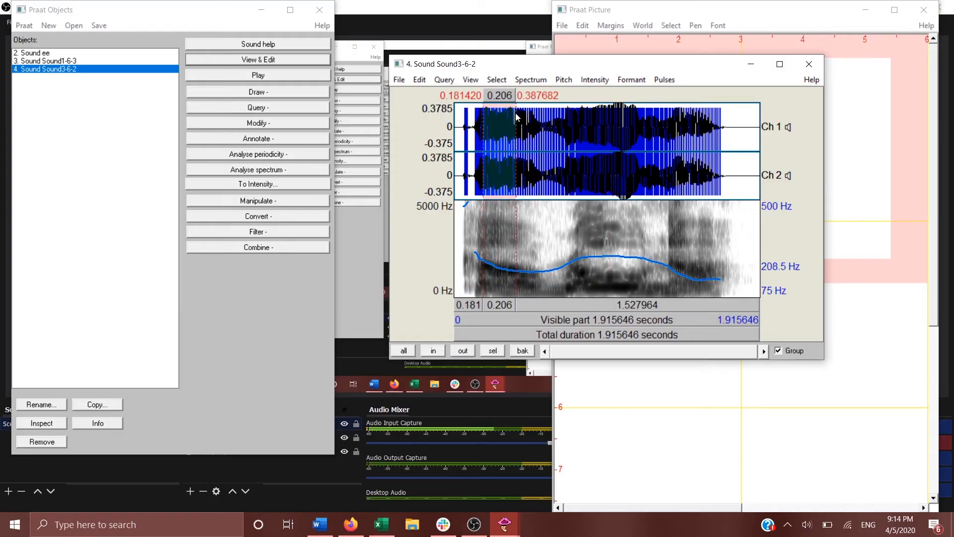
pyautogui.click(548, 128)
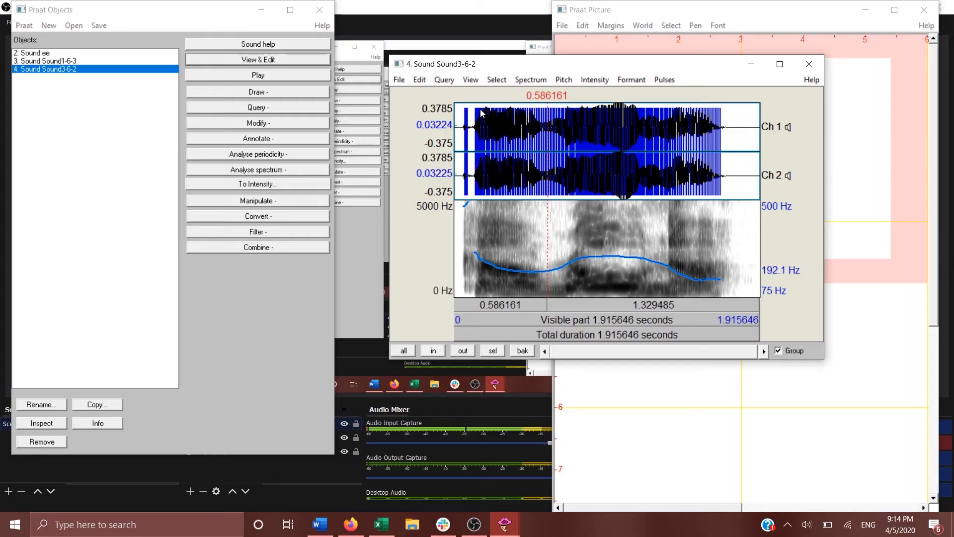
pyautogui.moveTo(484, 113); pyautogui.dragTo(533, 108)
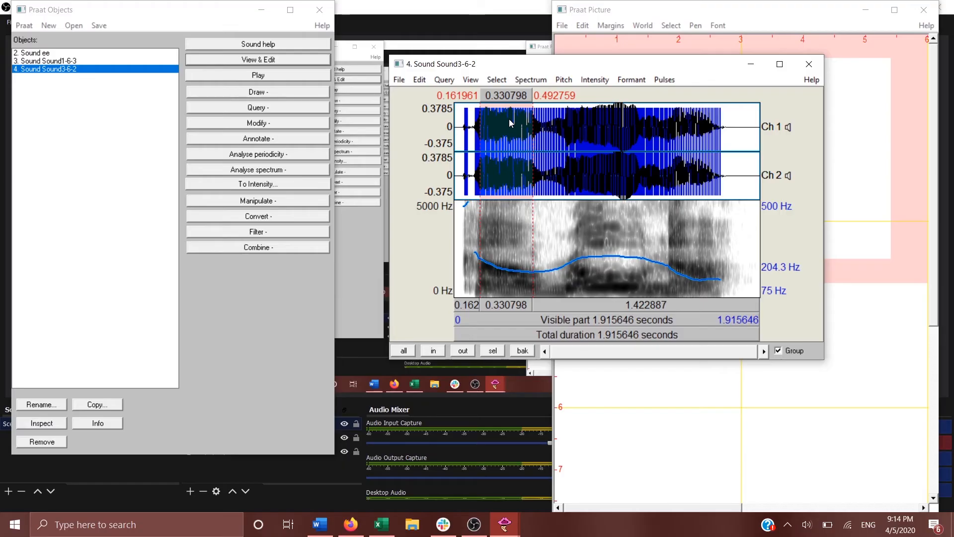
pyautogui.click(669, 80)
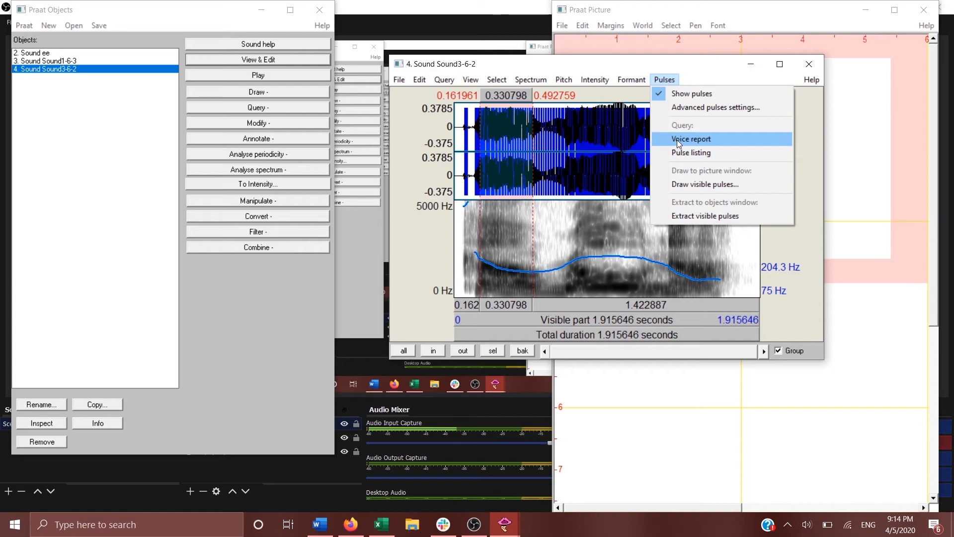
pyautogui.click(679, 139)
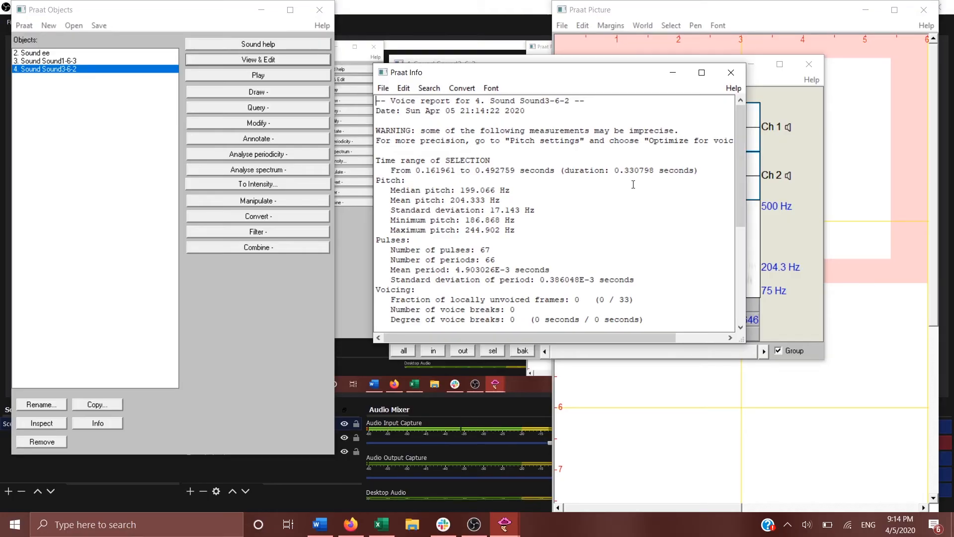
pyautogui.click(728, 71)
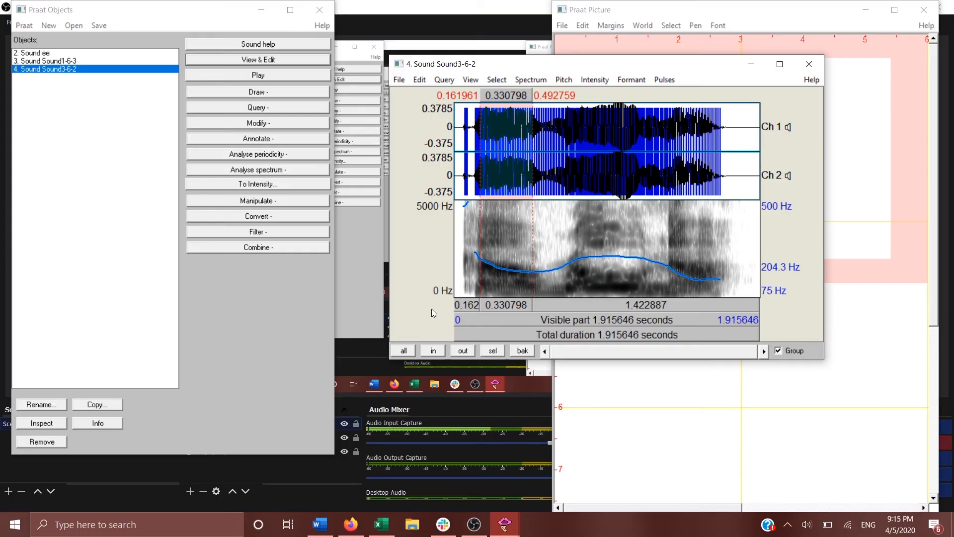
pyautogui.click(437, 445)
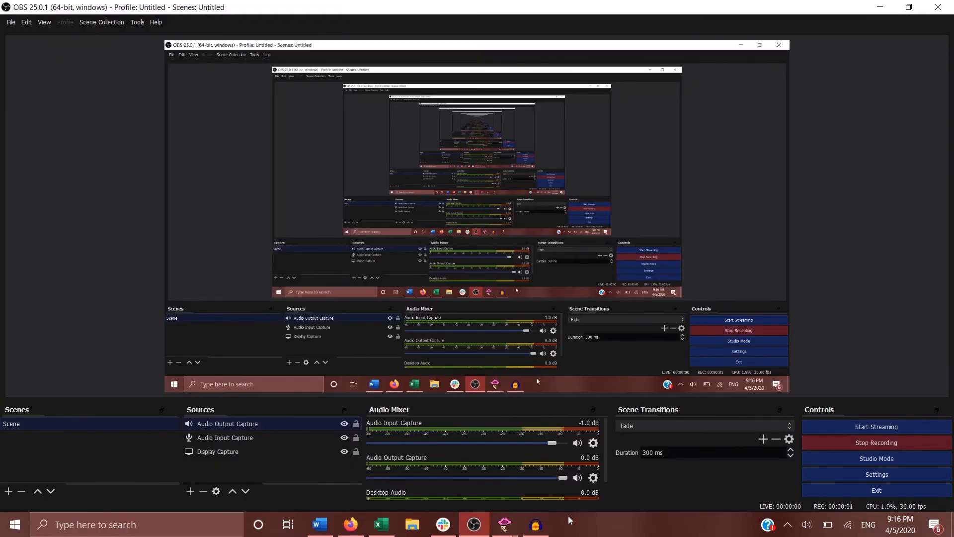
# Switch to Audacity and open the audio file ee from the 375 Spring 2020 folder, reading it directly from the original.
pyautogui.click(535, 525)
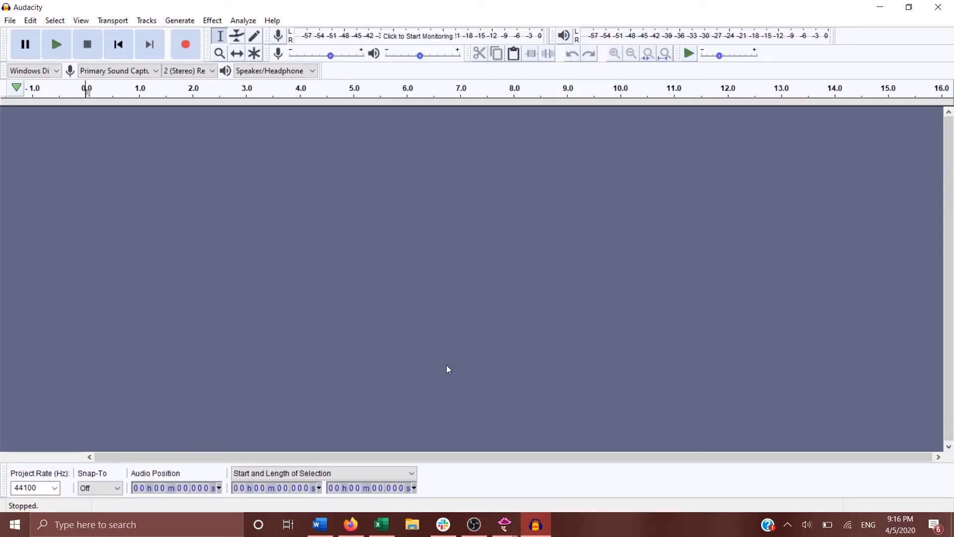
pyautogui.click(9, 21)
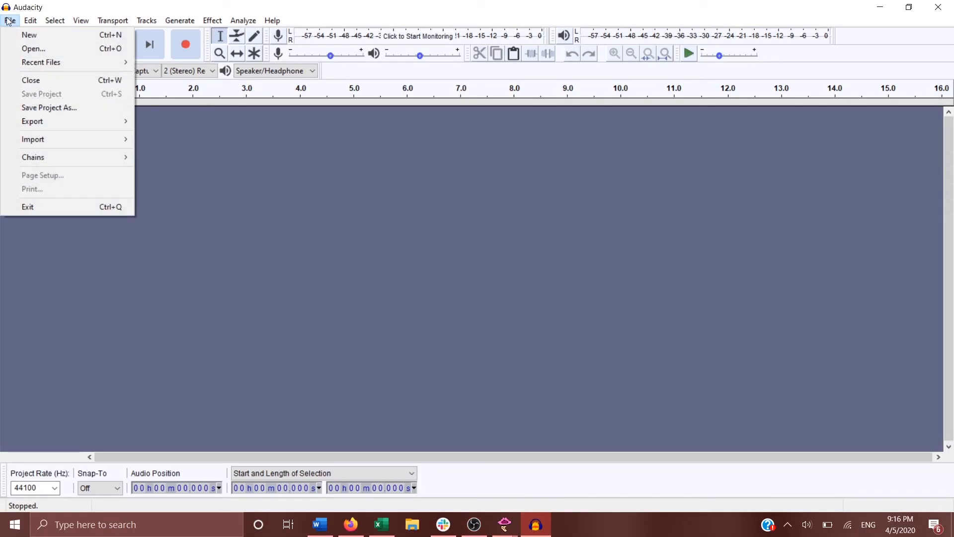
pyautogui.click(26, 49)
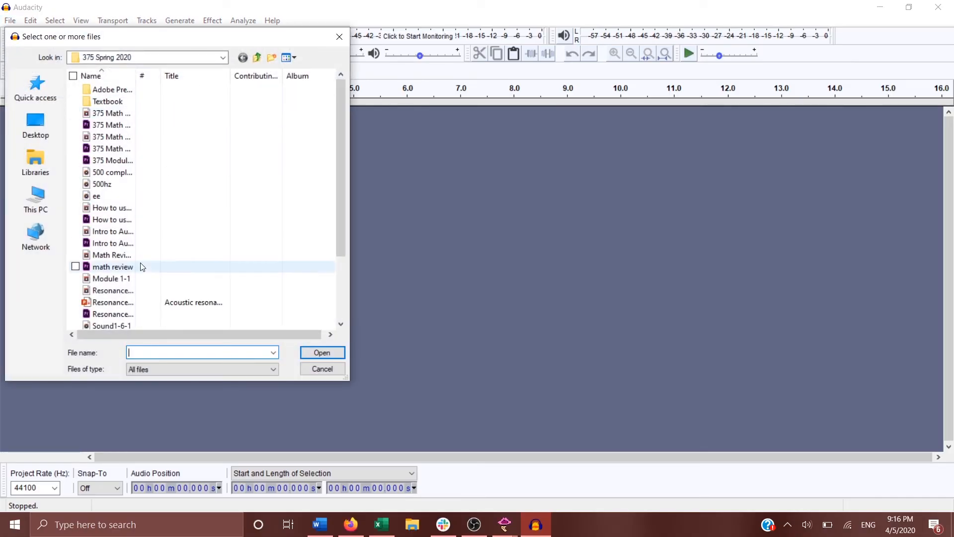
pyautogui.click(103, 198)
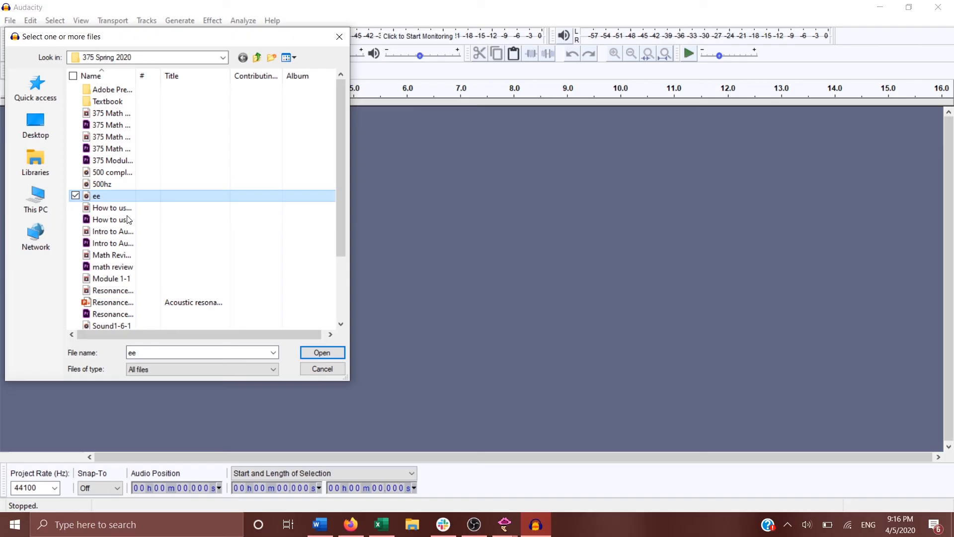
pyautogui.click(312, 356)
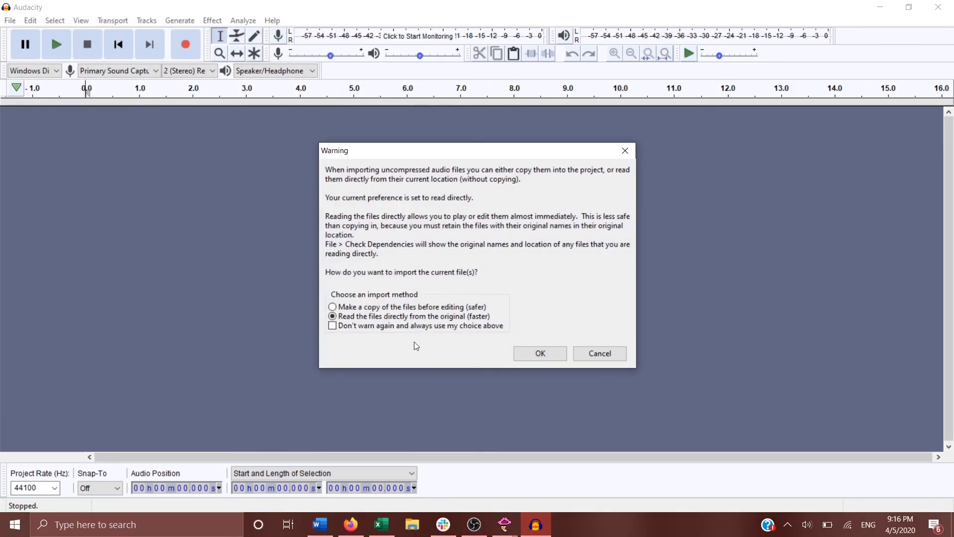
pyautogui.click(540, 353)
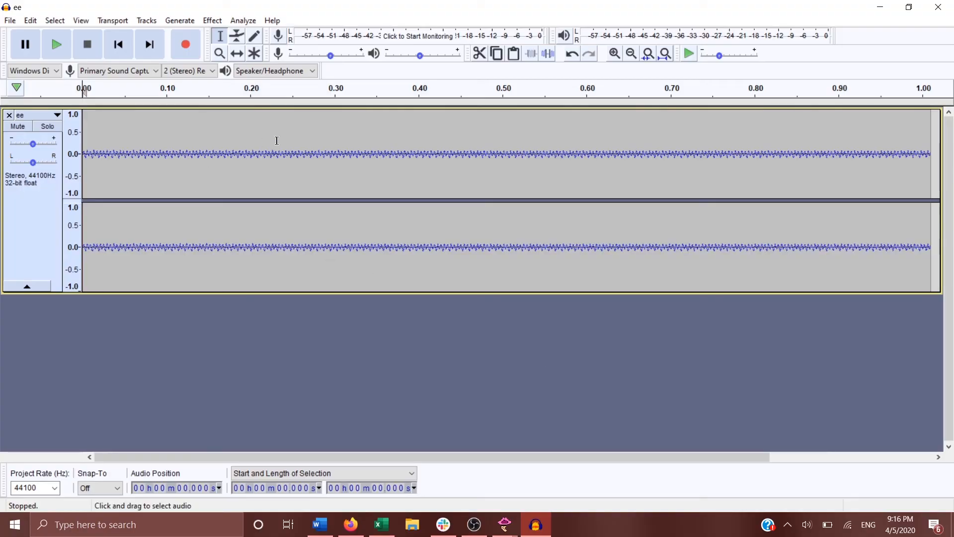
# Magnify the ee waveform to about 0.133–0.197 s and enlarge the track's height to show individual cycles.
pyautogui.click(218, 54)
pyautogui.click(199, 188)
pyautogui.click(200, 188)
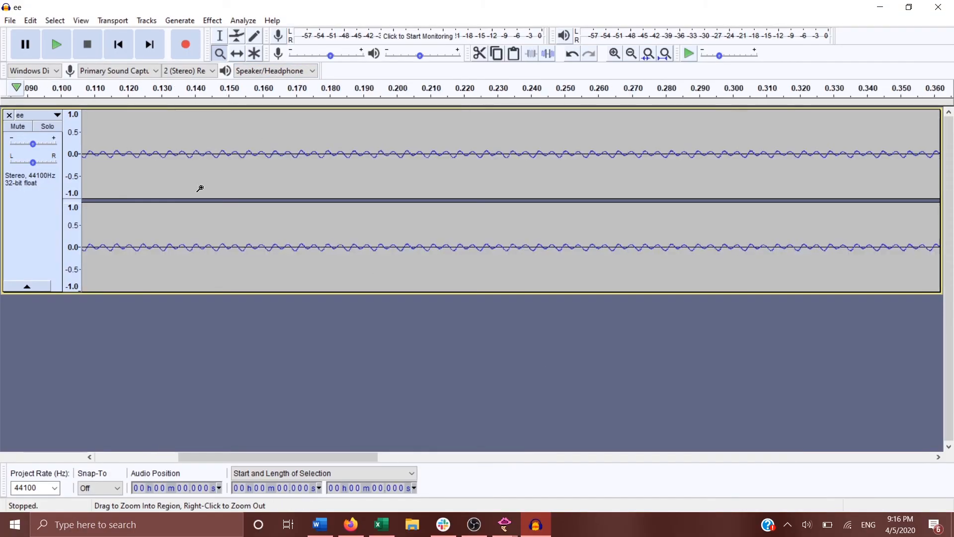
pyautogui.click(199, 188)
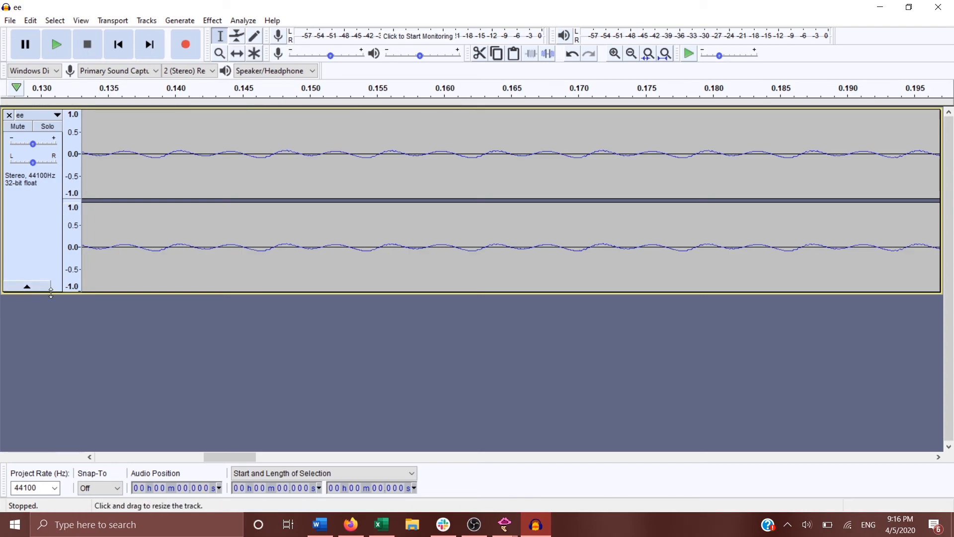
pyautogui.moveTo(51, 296); pyautogui.dragTo(44, 436)
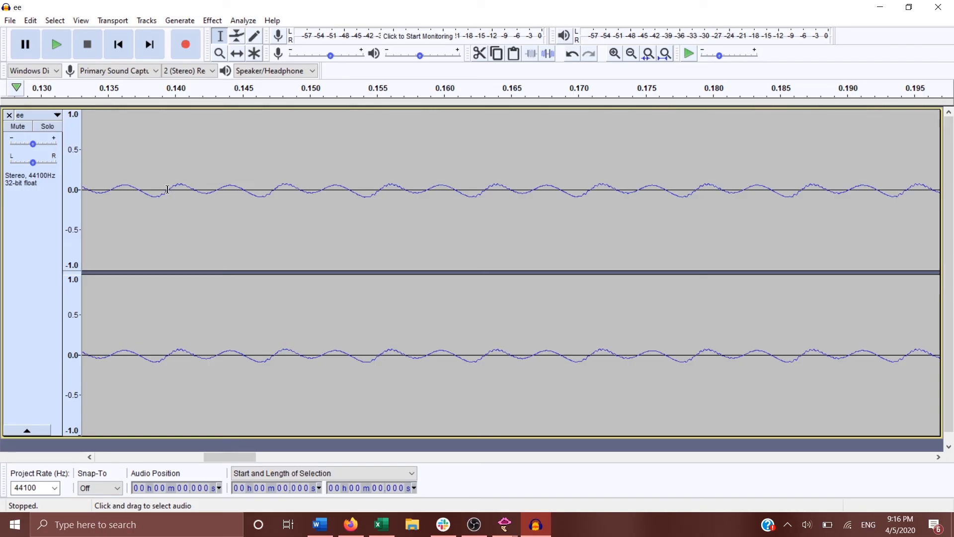
# Measure four successive waveform cycles by selecting each in turn, about 0.008 s long, starting at about 0.139, 0.147, 0.155 and 0.163 s.
pyautogui.moveTo(167, 189); pyautogui.dragTo(243, 200)
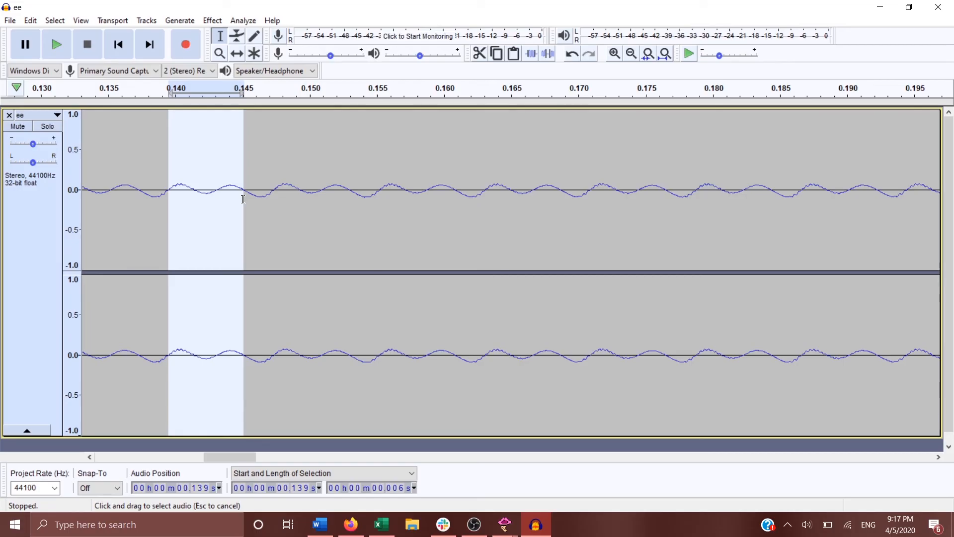
pyautogui.moveTo(243, 199); pyautogui.dragTo(271, 202)
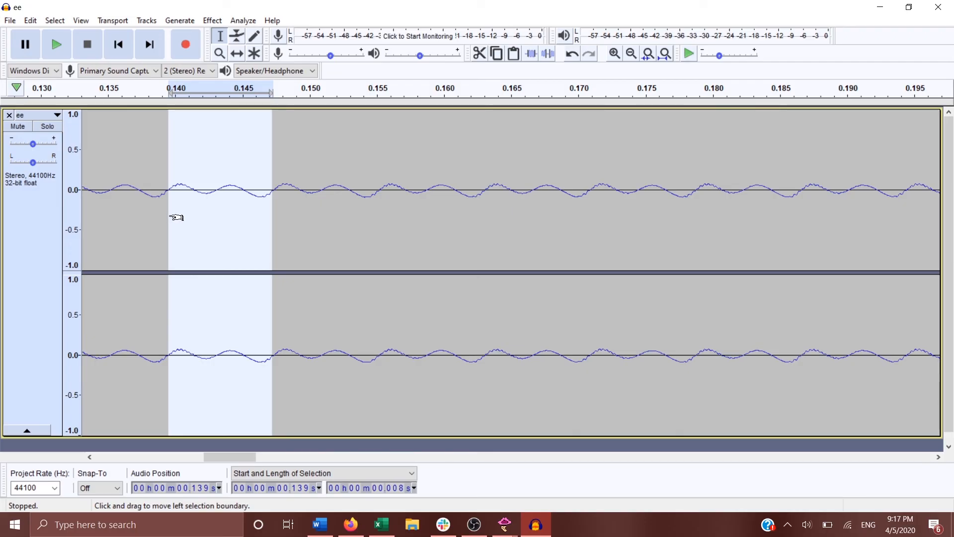
pyautogui.moveTo(176, 216); pyautogui.dragTo(386, 243)
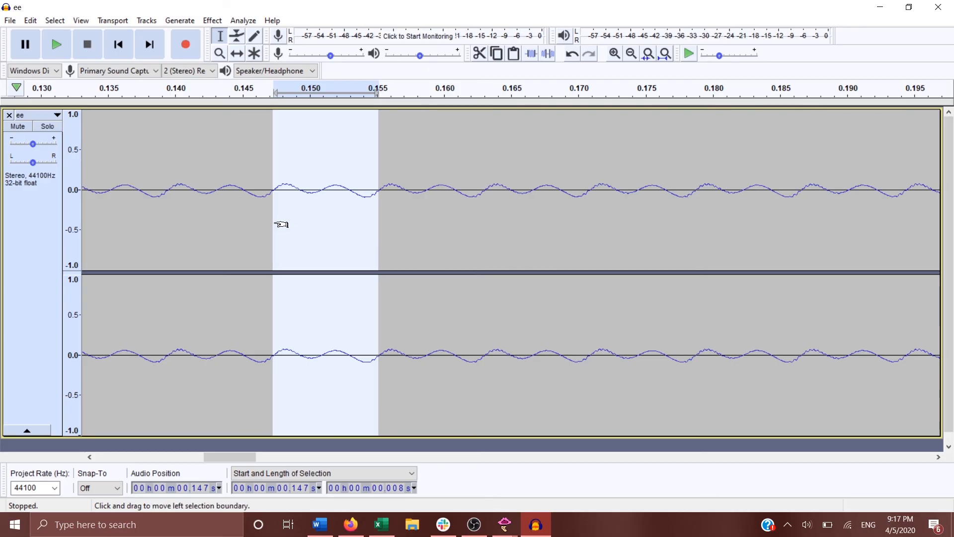
pyautogui.moveTo(286, 224); pyautogui.dragTo(491, 233)
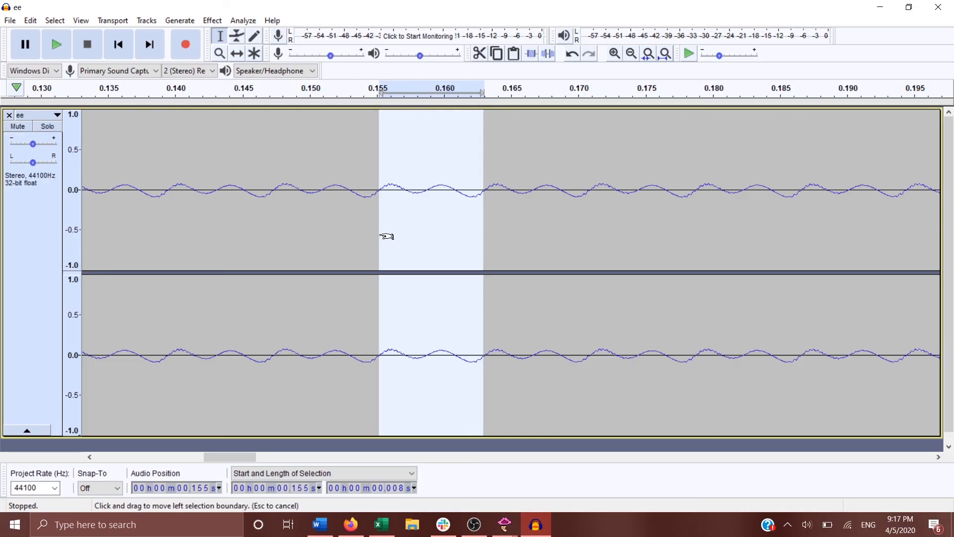
pyautogui.moveTo(380, 236); pyautogui.dragTo(597, 273)
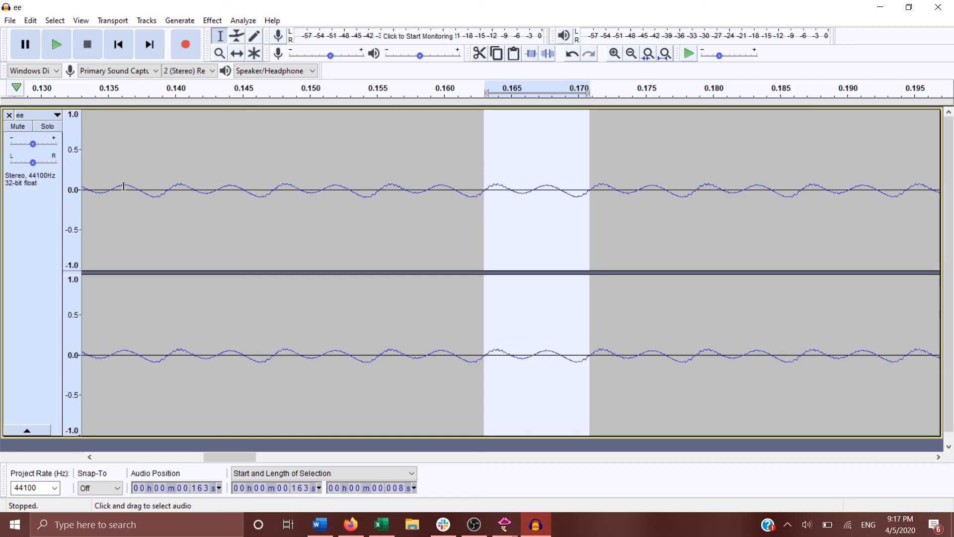
# Enlarge the first channel to fill the track and select the single cycle starting at about 0.139 s, about 0.008 s long.
pyautogui.moveTo(79, 274); pyautogui.dragTo(69, 434)
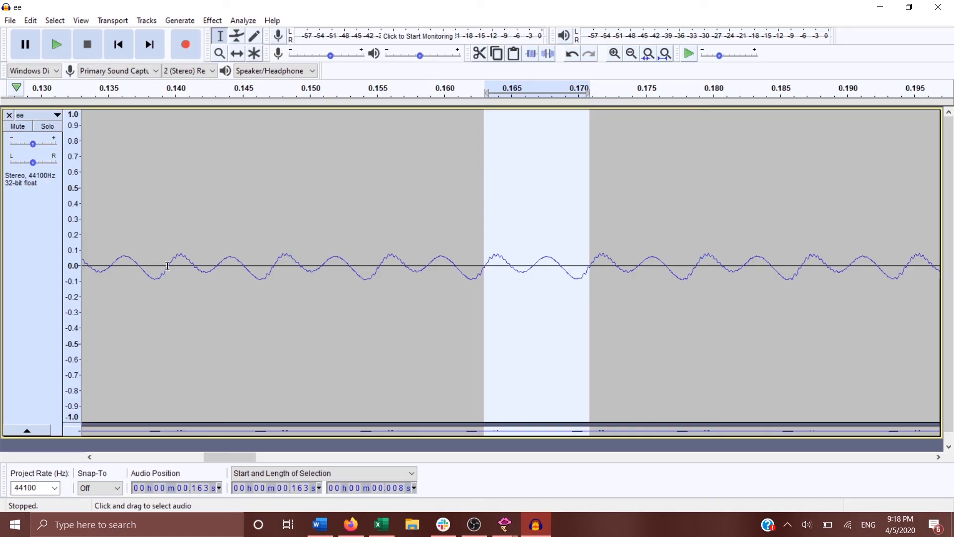
pyautogui.moveTo(168, 265); pyautogui.dragTo(273, 297)
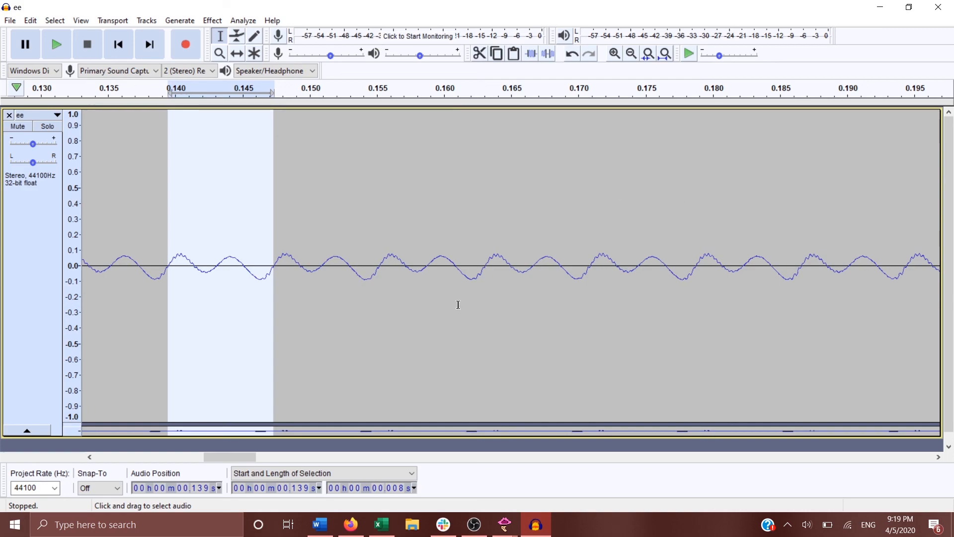
pyautogui.click(480, 525)
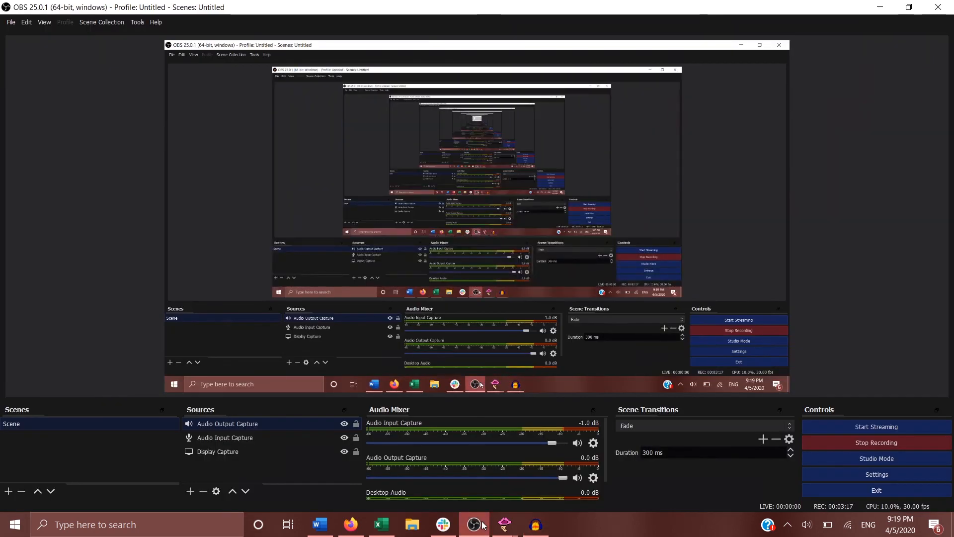